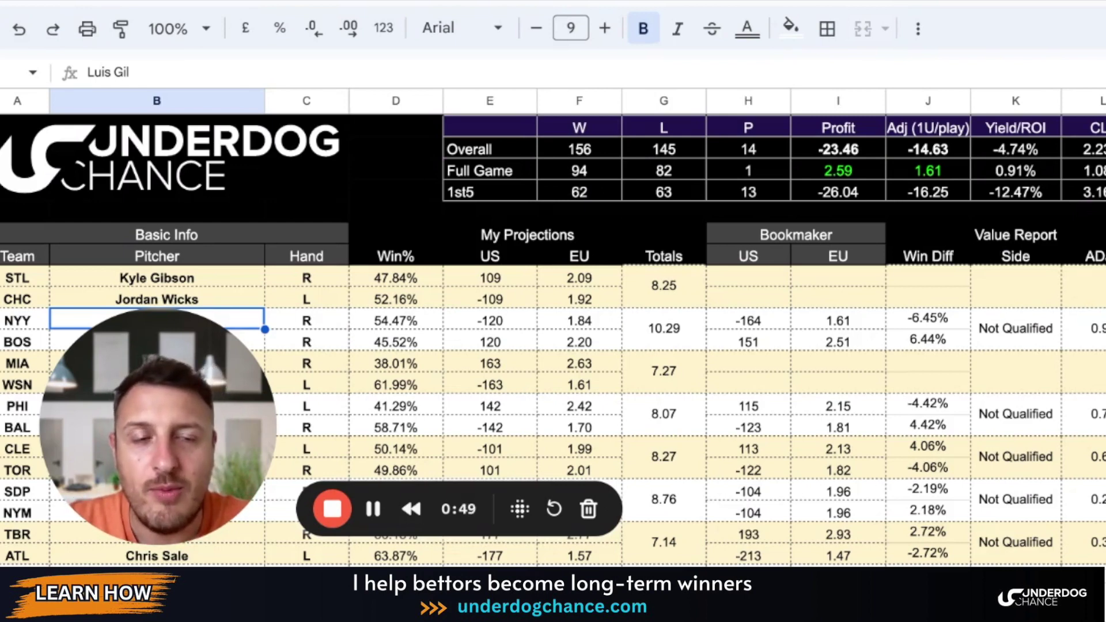
# - Compare the projected US odds with the bookmaker's US odds for NYY in the NYY–BOS matchup
pyautogui.scroll(-3, 560, 182)
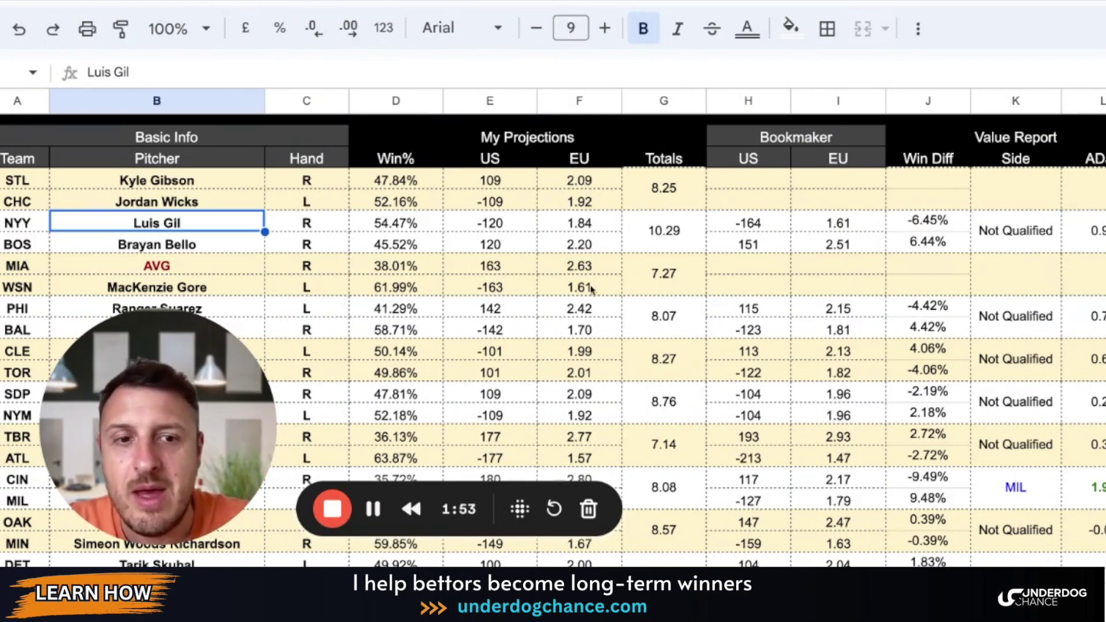
pyautogui.scroll(-1, 422, 221)
pyautogui.scroll(-1, 425, 219)
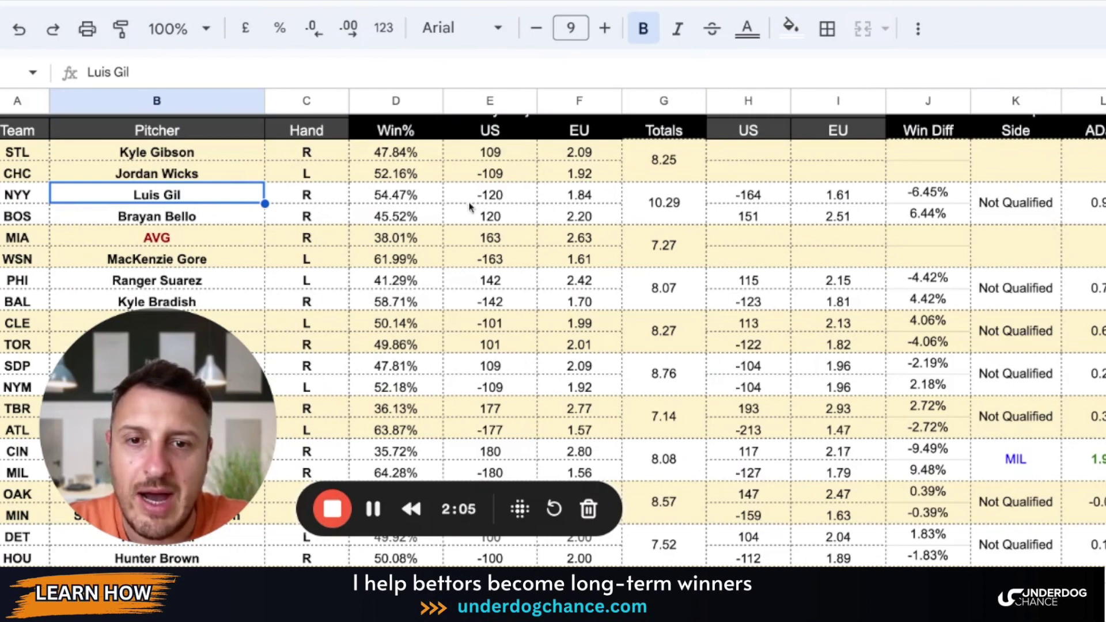
pyautogui.click(489, 198)
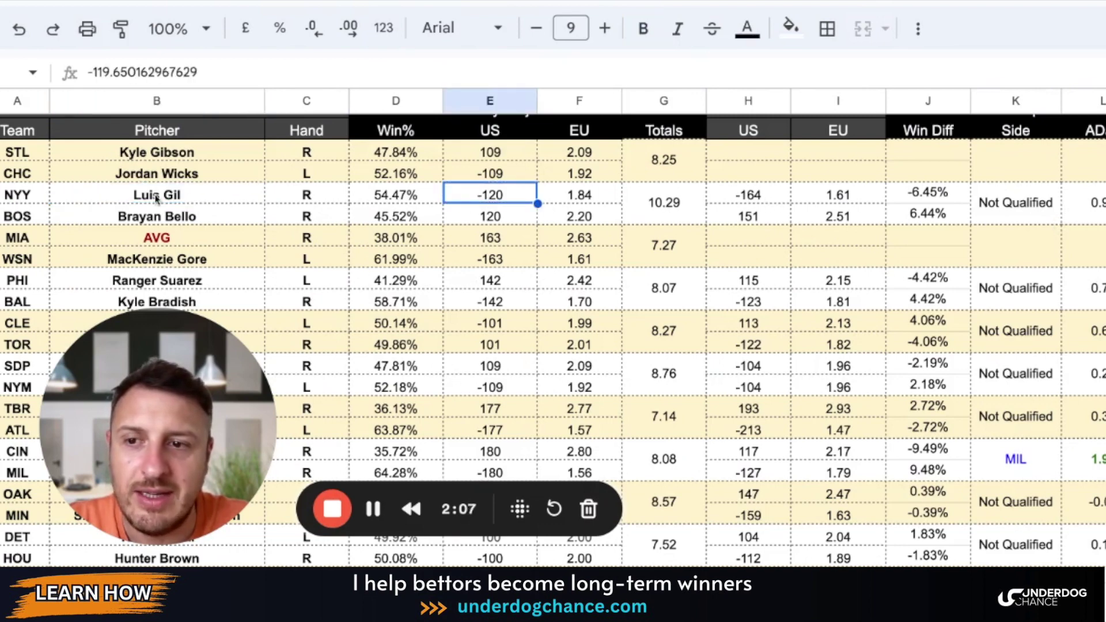
pyautogui.click(788, 198)
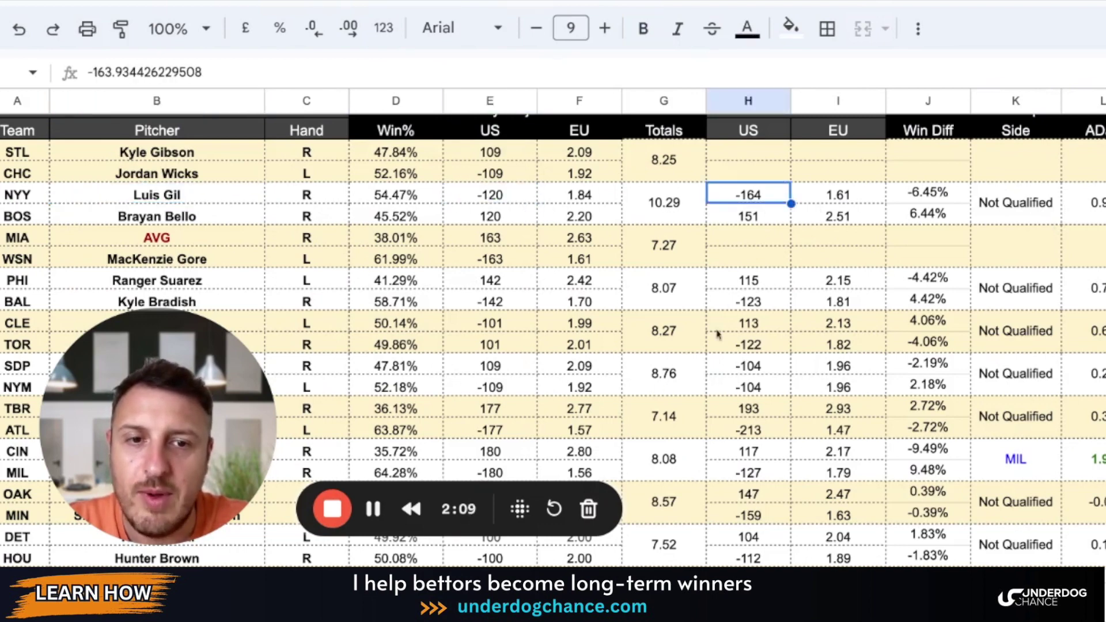
# - Review the win percentages, projected odds, bookmaker odds and value report for the matchups from MIA–WSN through TBR–ATL
pyautogui.scroll(-1, 374, 256)
pyautogui.scroll(-1, 373, 256)
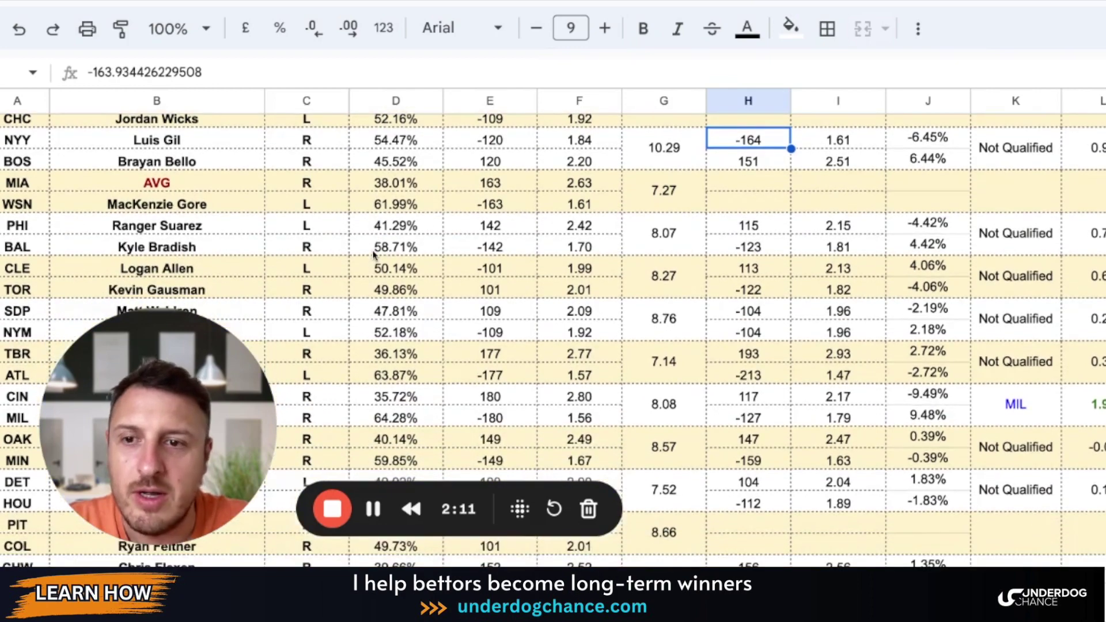
pyautogui.scroll(-1, 373, 254)
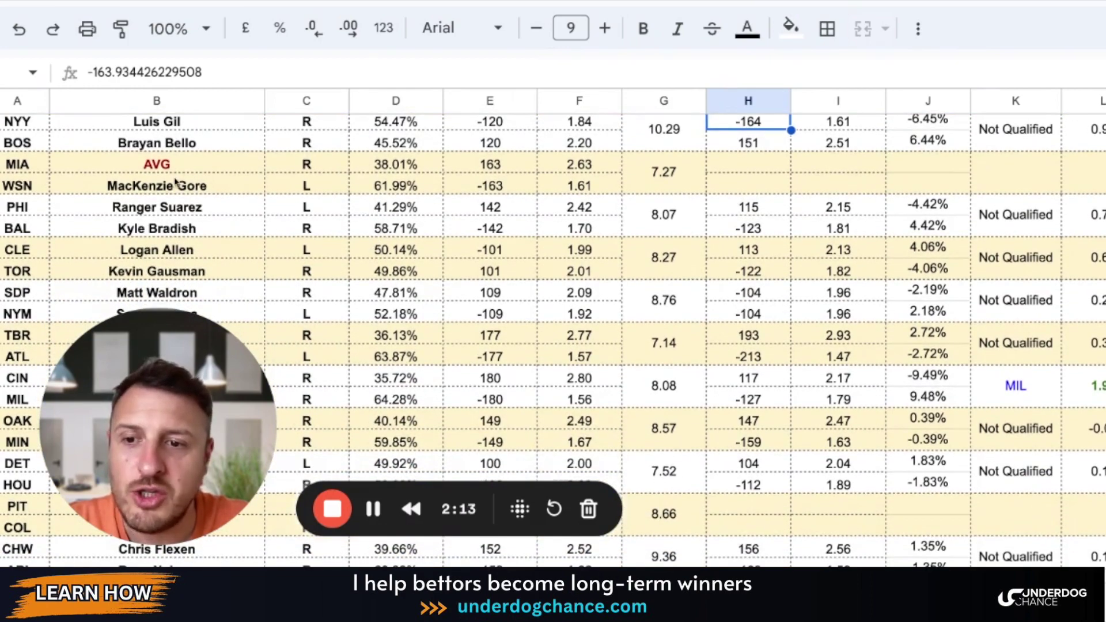
pyautogui.scroll(-1, 80, 213)
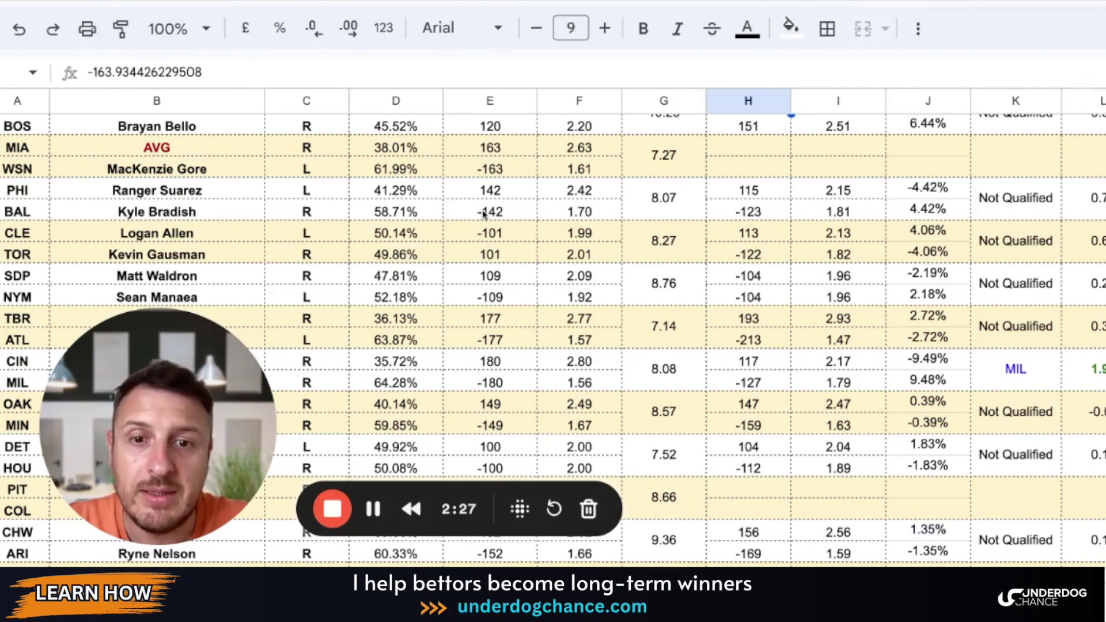
pyautogui.scroll(-2, 231, 202)
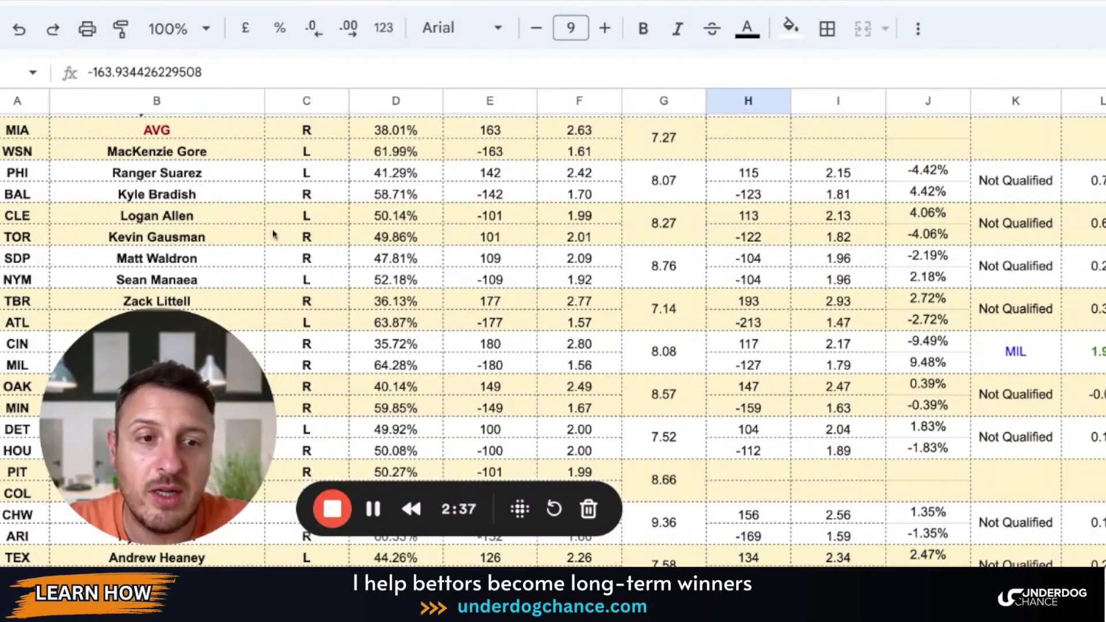
pyautogui.scroll(-1, 271, 233)
pyautogui.scroll(-1, 257, 230)
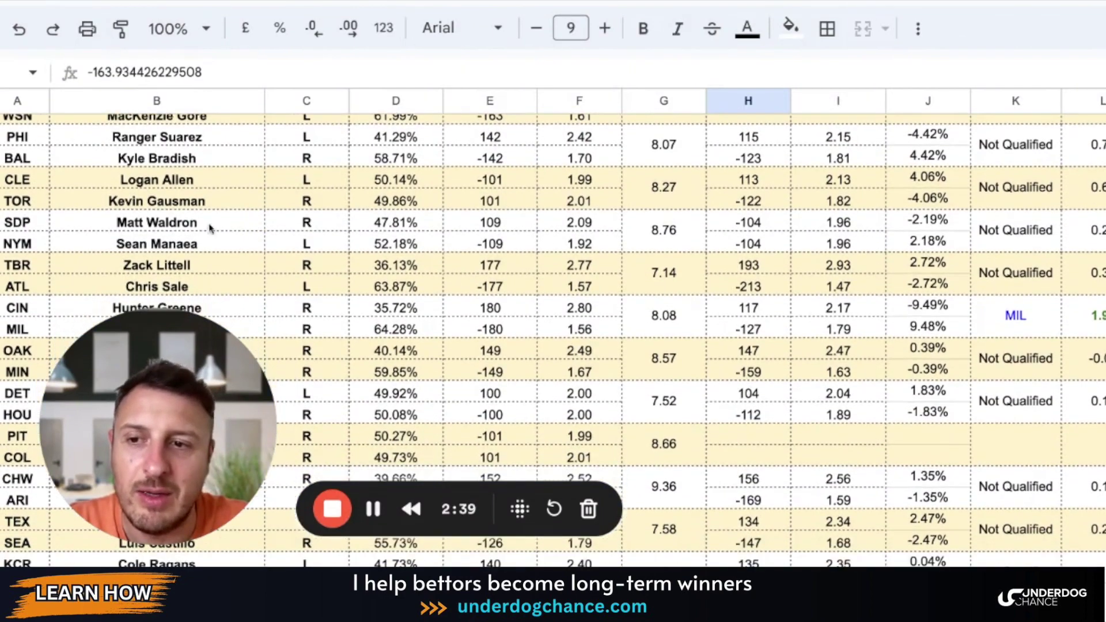
pyautogui.scroll(-1, 206, 226)
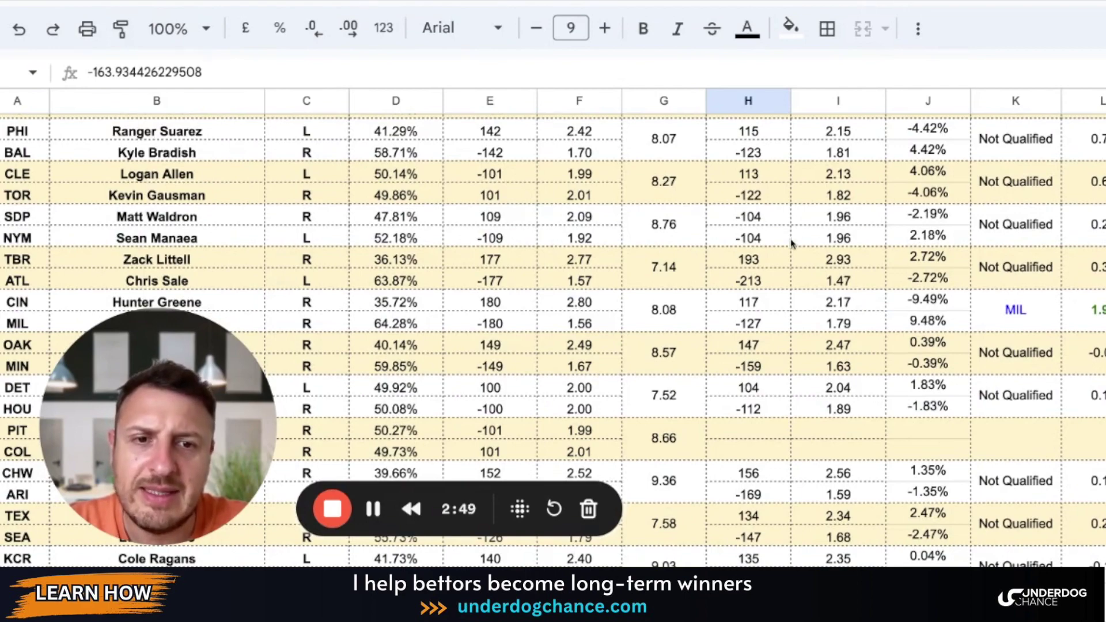
pyautogui.scroll(-3, 353, 205)
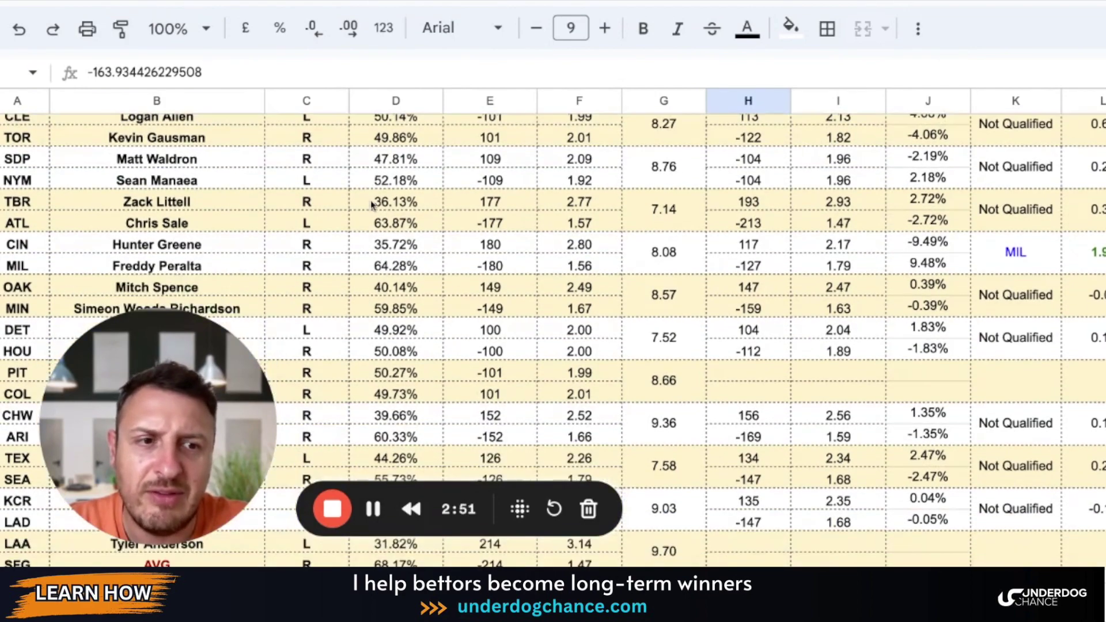
pyautogui.scroll(-1, 353, 205)
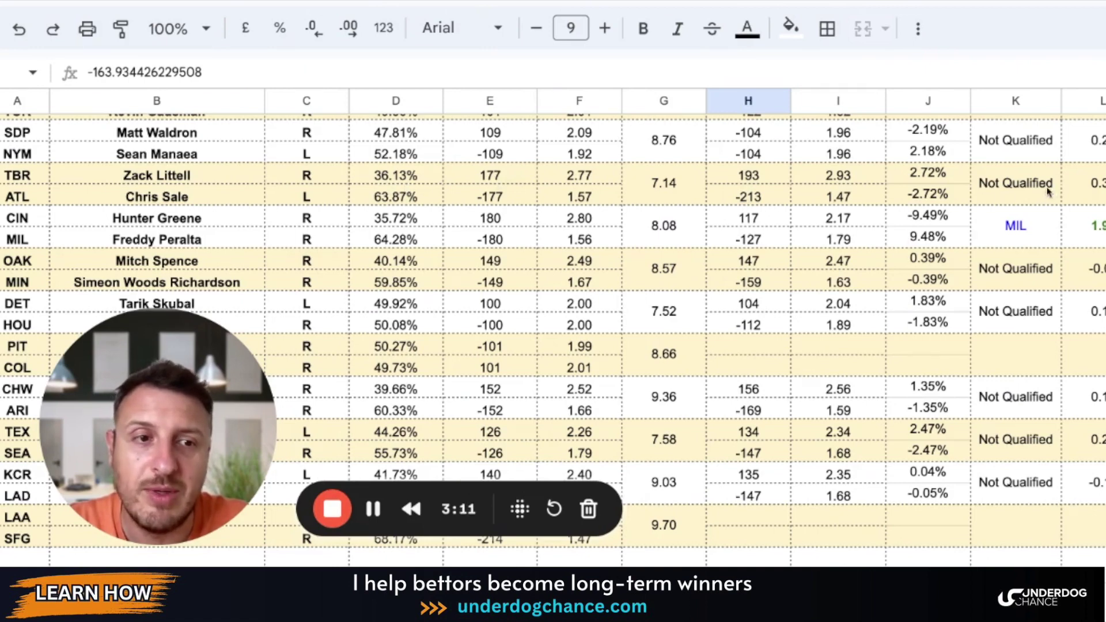
# - Compare MIL's projected and bookmaker US odds in the CIN–MIL matchup, and check the full-game and 1st5 plays listed for it
pyautogui.scroll(-1, 407, 191)
pyautogui.scroll(-2, 406, 192)
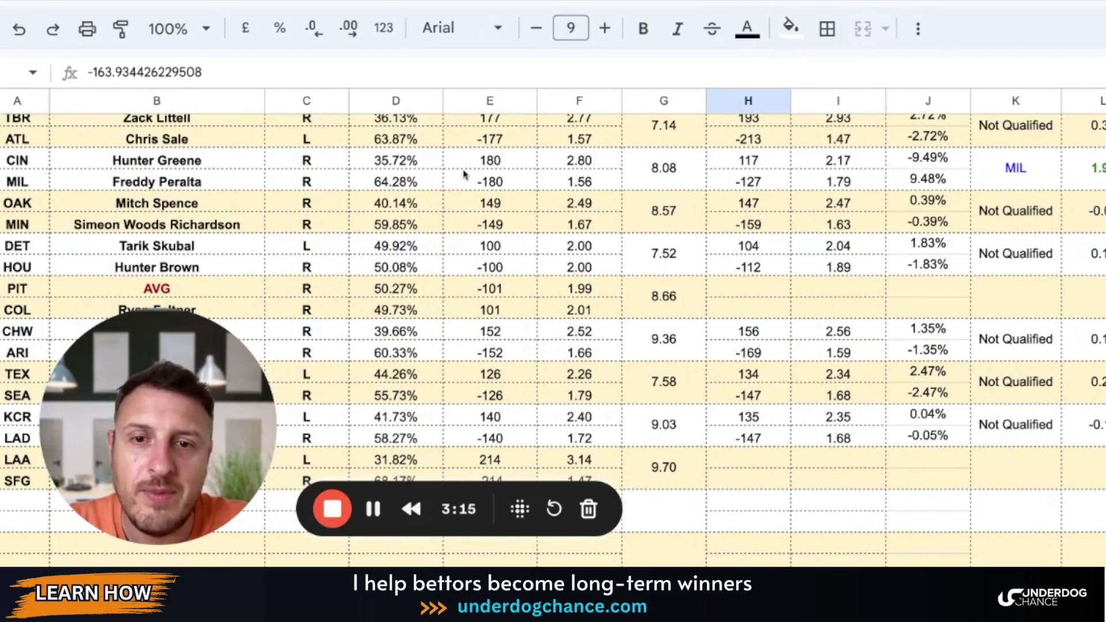
pyautogui.click(495, 187)
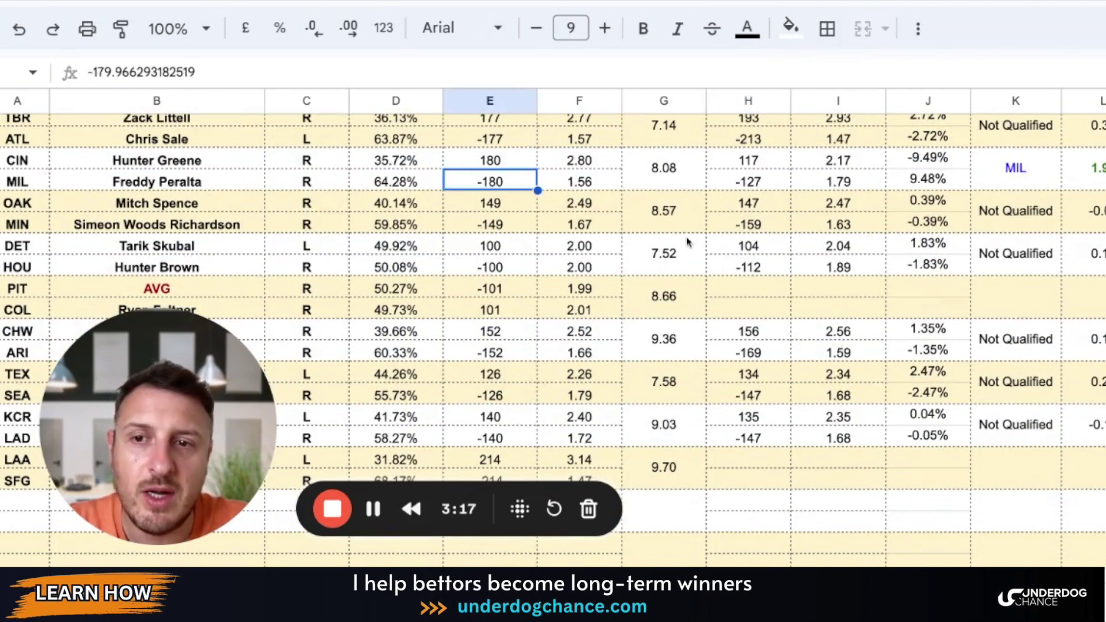
pyautogui.click(778, 186)
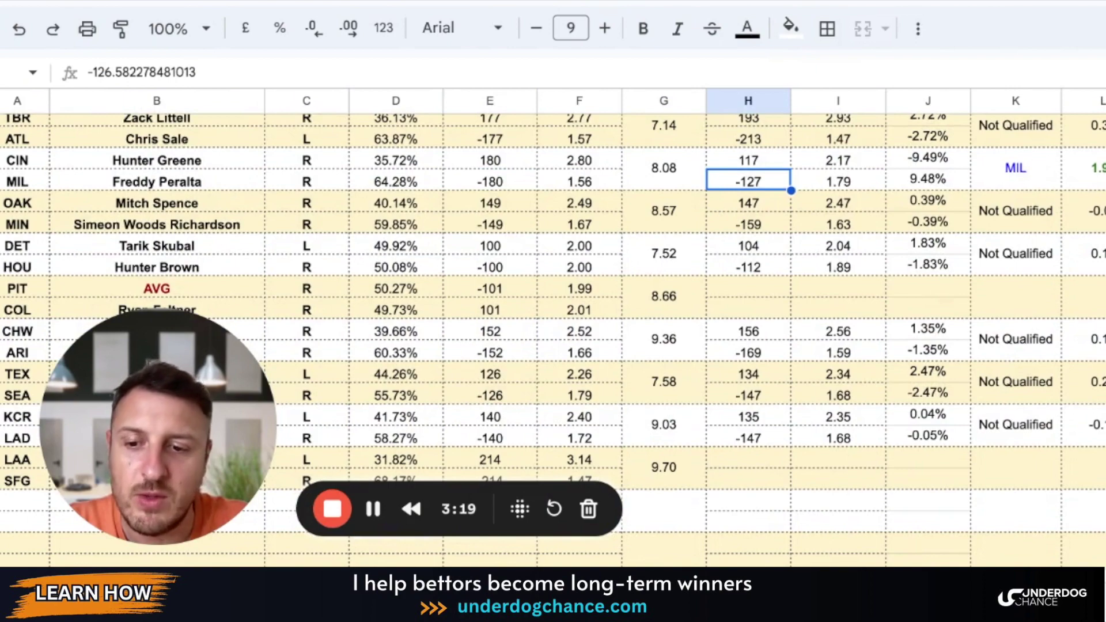
pyautogui.hscroll(5, 778, 186)
pyautogui.hscroll(2, 553, 328)
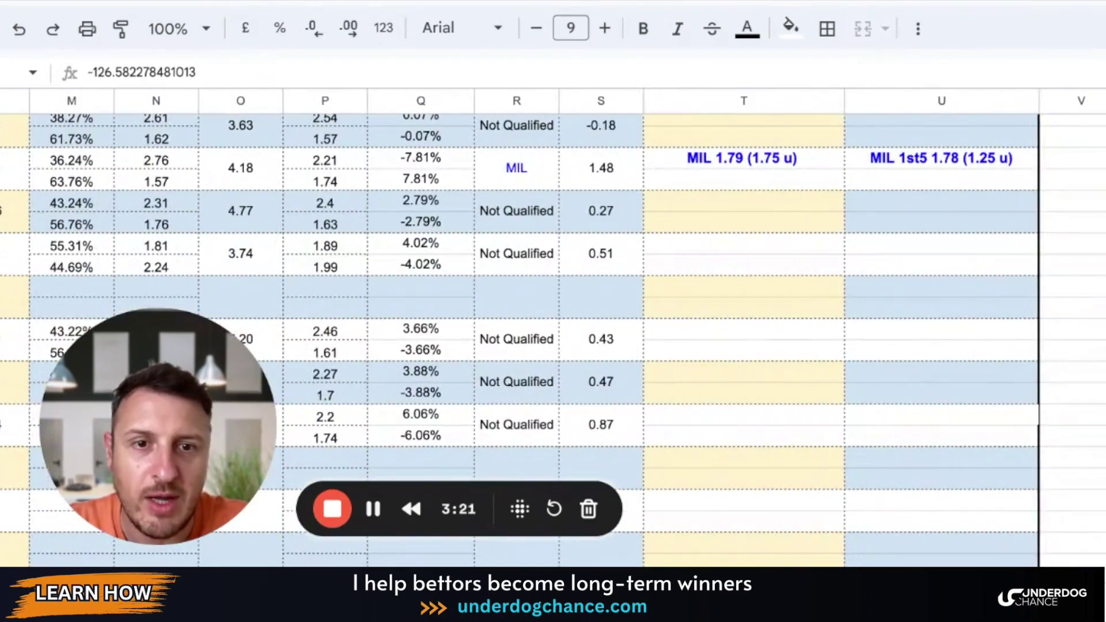
pyautogui.hscroll(-7, 351, 230)
# - Review the projections, bookmaker odds and value report for the matchups from OAK–MIN through TEX–SEA
pyautogui.scroll(-1, 360, 202)
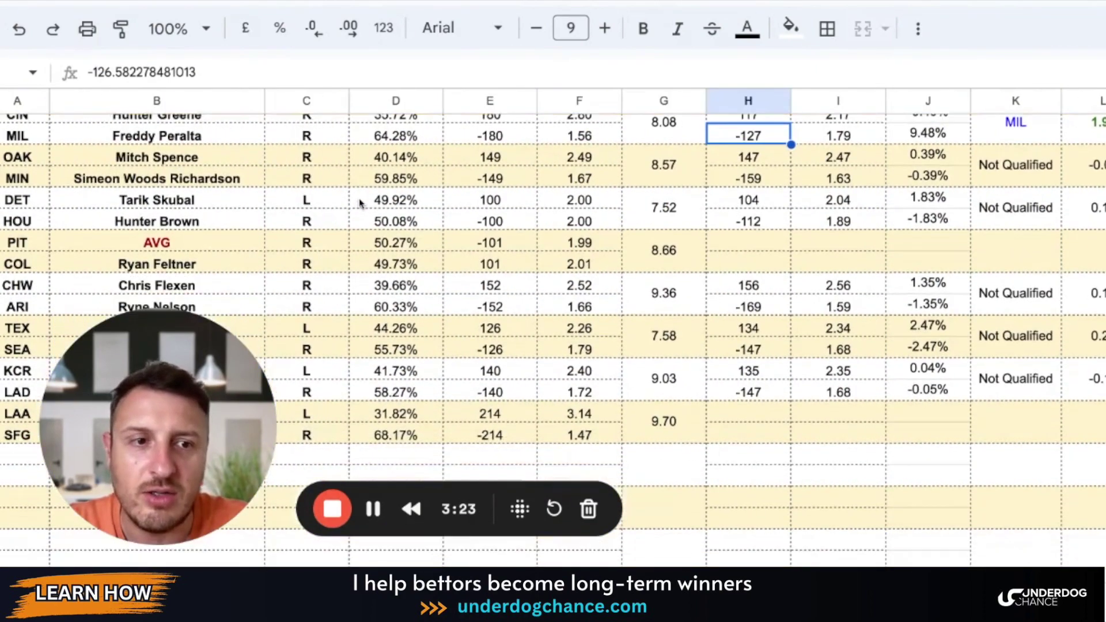
pyautogui.scroll(-1, 360, 202)
pyautogui.scroll(-1, 360, 203)
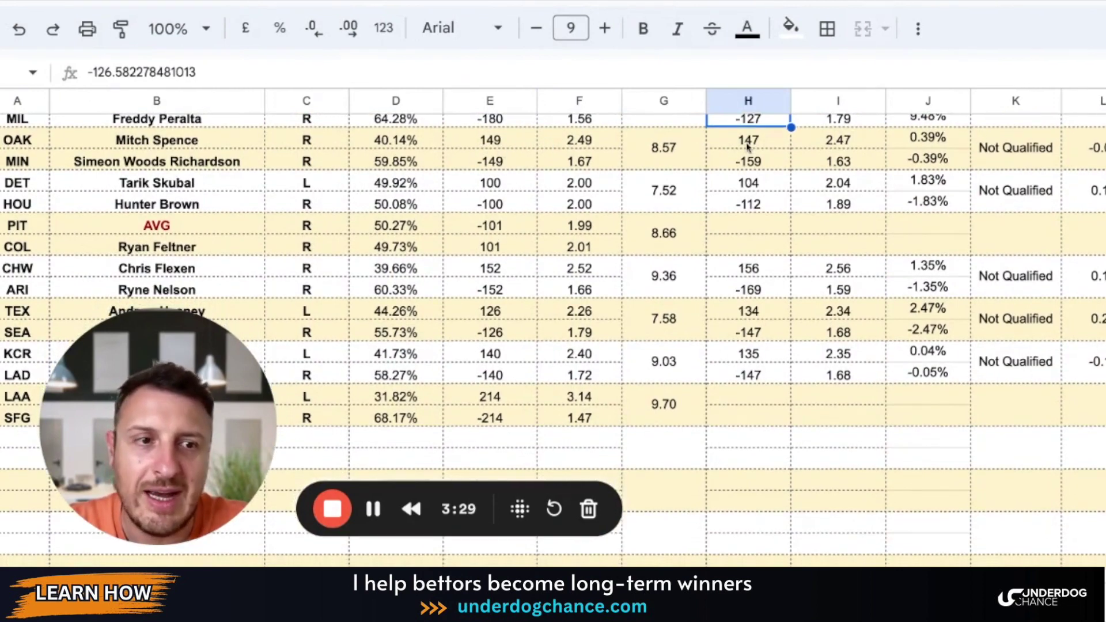
pyautogui.scroll(-1, 748, 147)
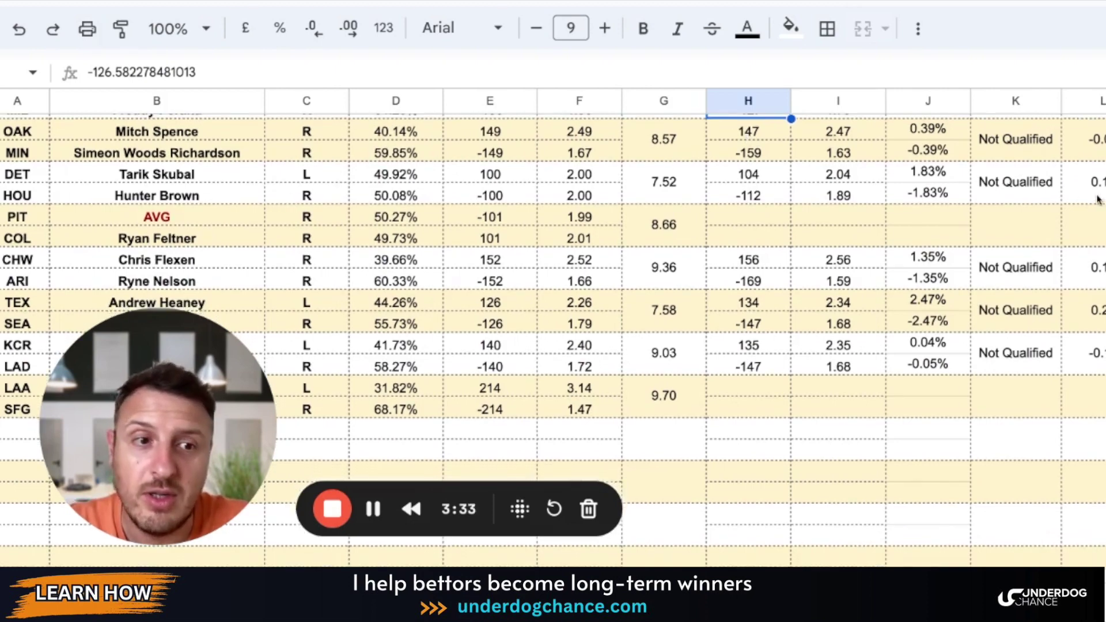
pyautogui.scroll(-1, 165, 196)
pyautogui.scroll(-1, 94, 198)
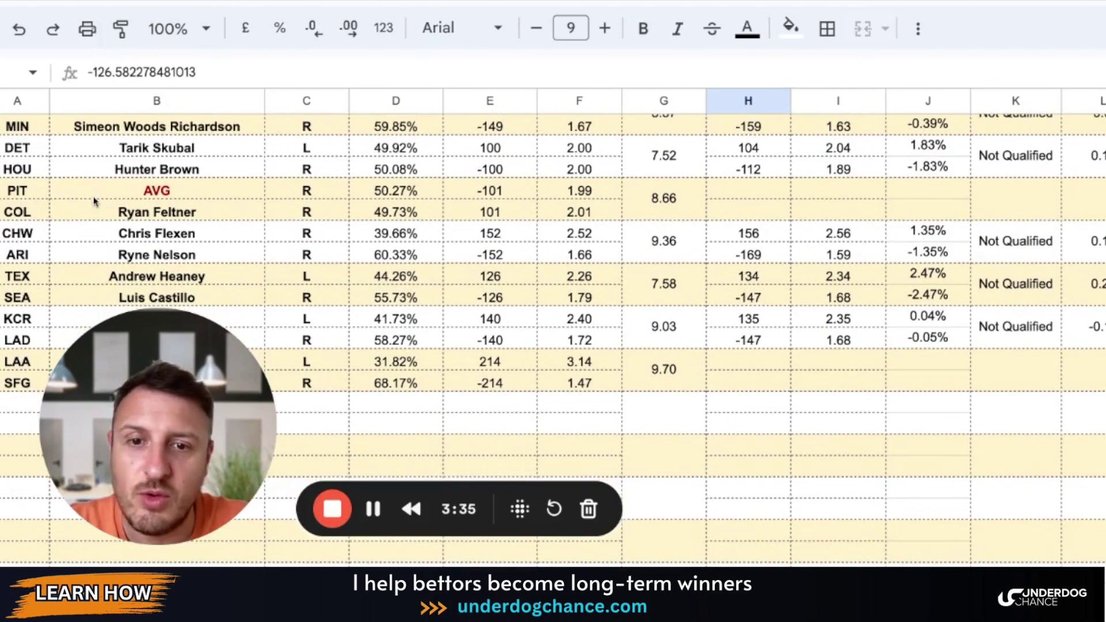
pyautogui.scroll(-1, 225, 210)
pyautogui.scroll(-1, 108, 232)
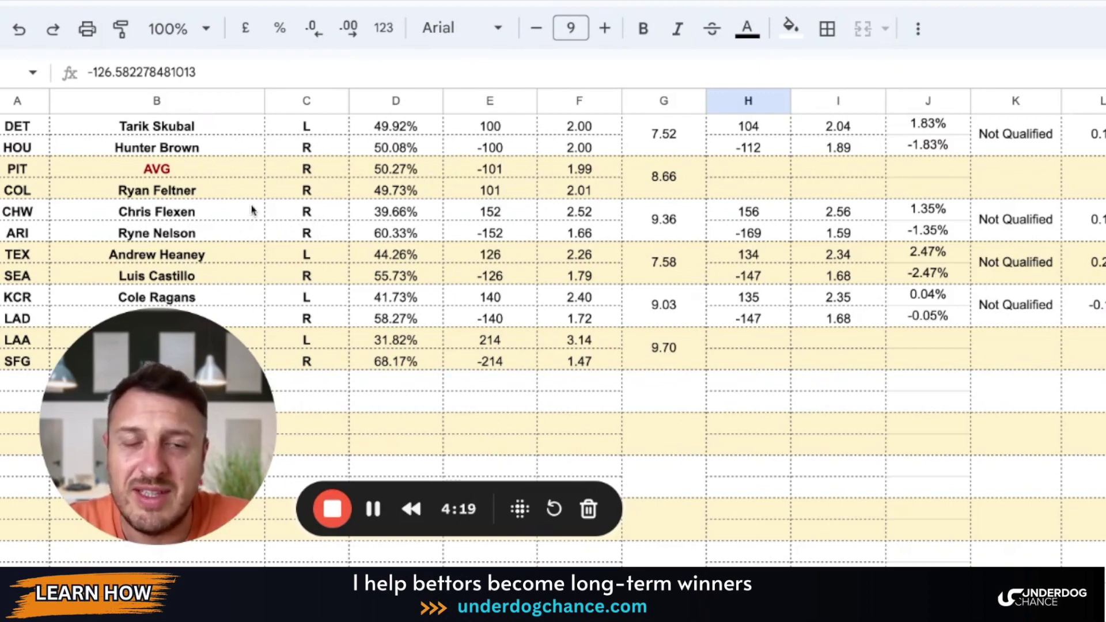
pyautogui.scroll(-1, 292, 213)
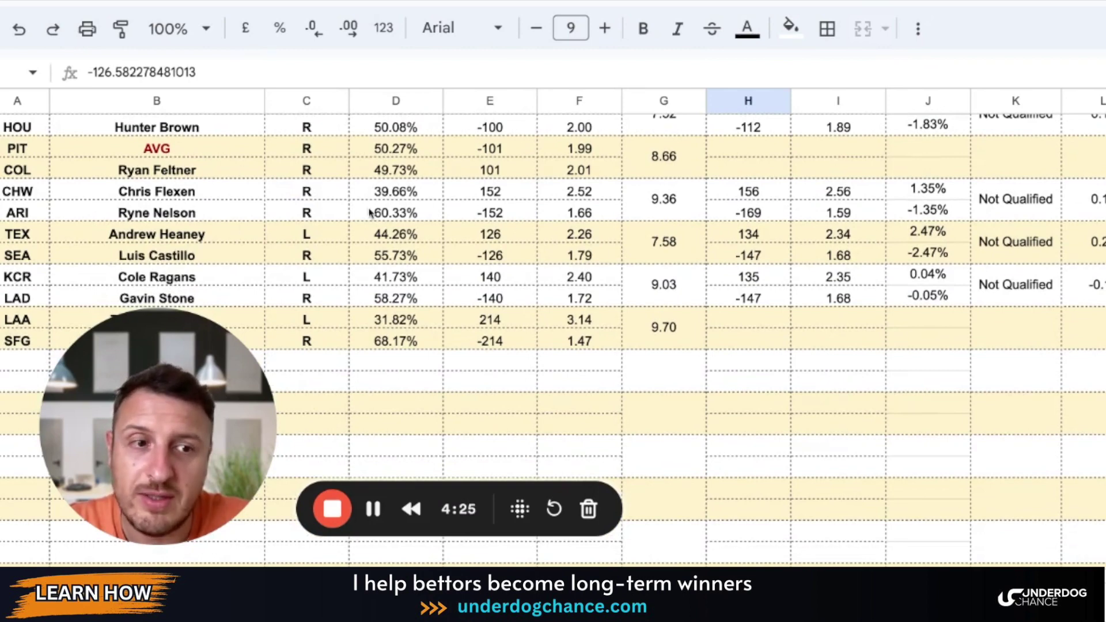
pyautogui.scroll(-1, 38, 242)
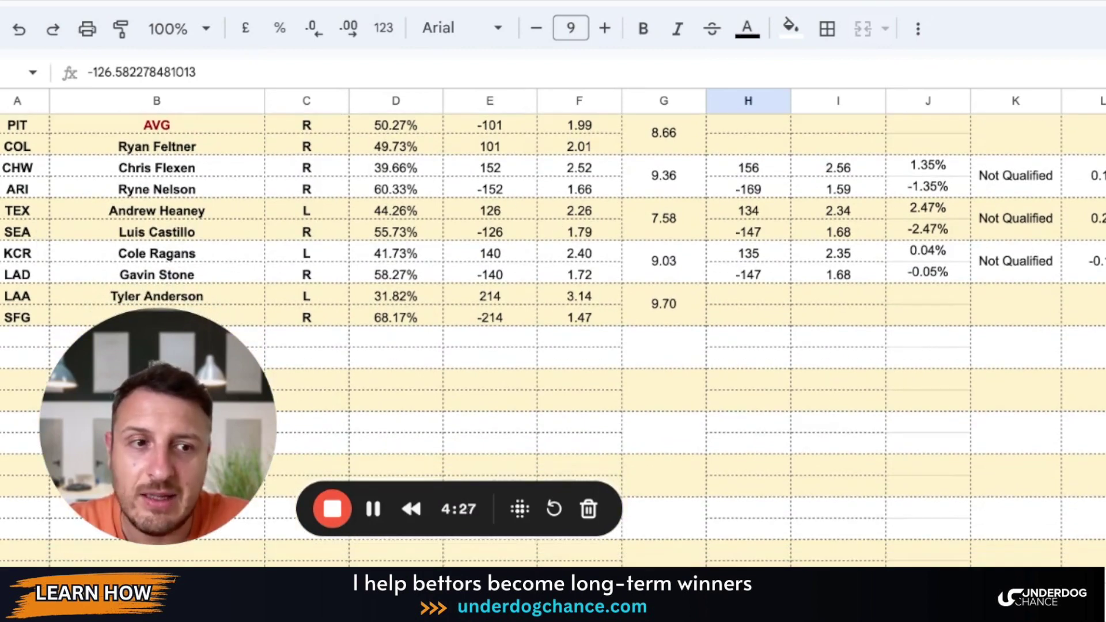
# - Select the KCR starting pitcher and examine the projections and odds for the KCR–LAD and LAA–SFG matchups
pyautogui.press('Right')
pyautogui.press('Right')
pyautogui.press('Right')
pyautogui.press('Right')
pyautogui.hotkey('shift', 'Left')
pyautogui.click(92, 258)
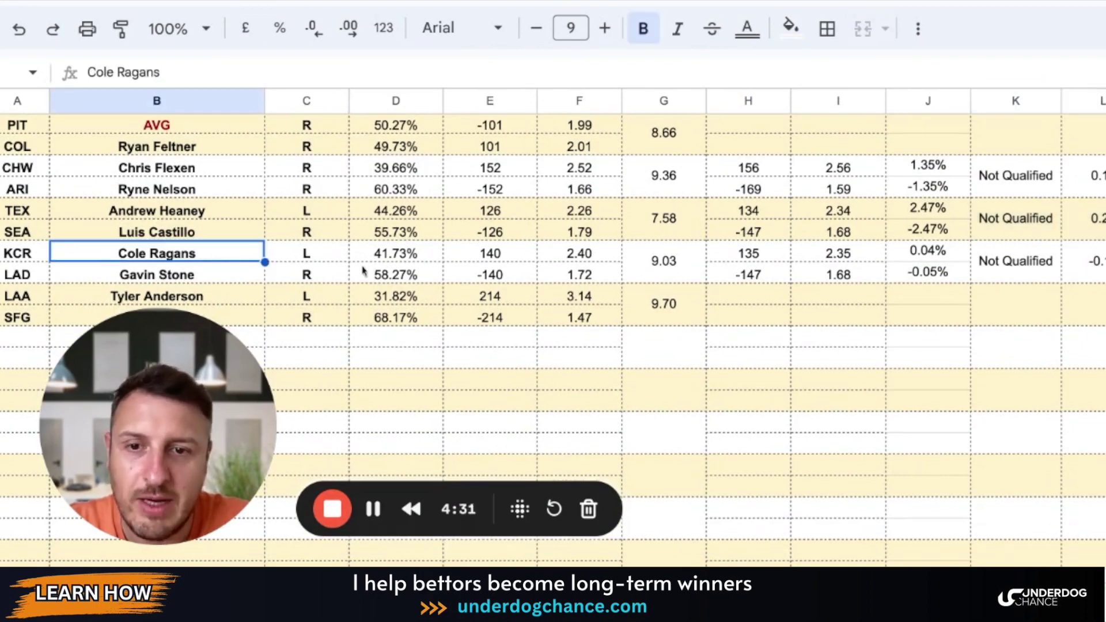
pyautogui.scroll(-1, 232, 227)
pyautogui.scroll(-1, 232, 224)
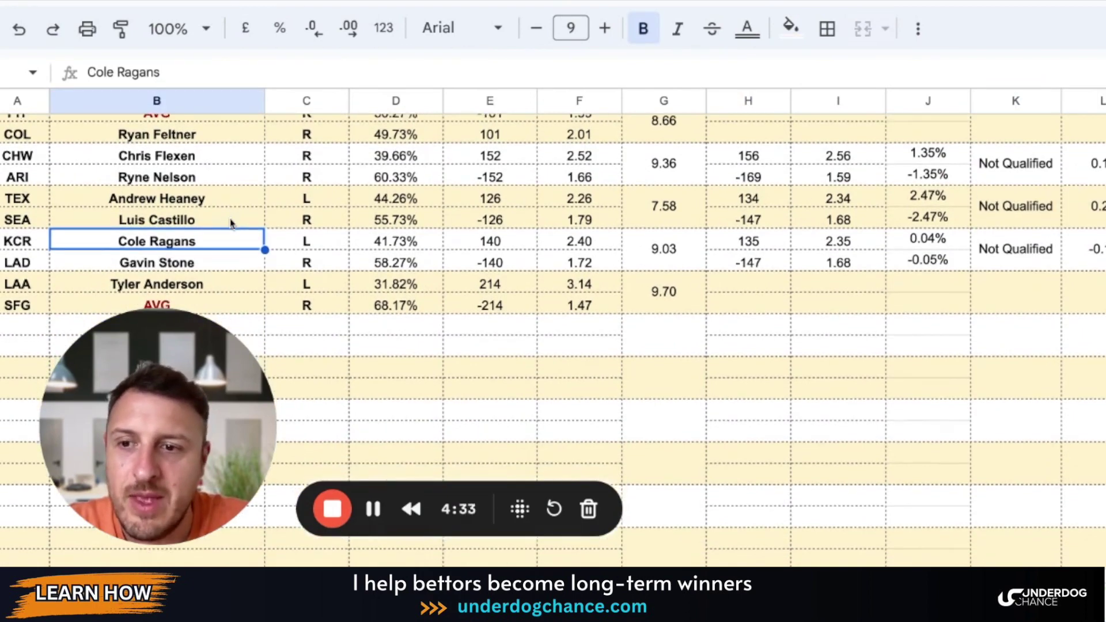
pyautogui.scroll(-1, 231, 224)
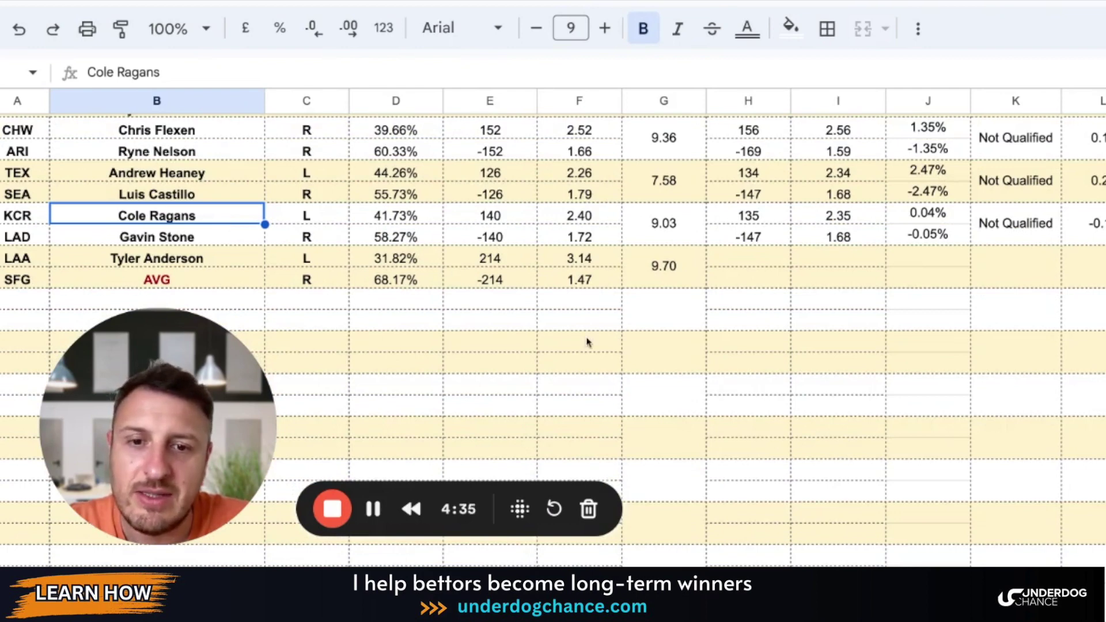